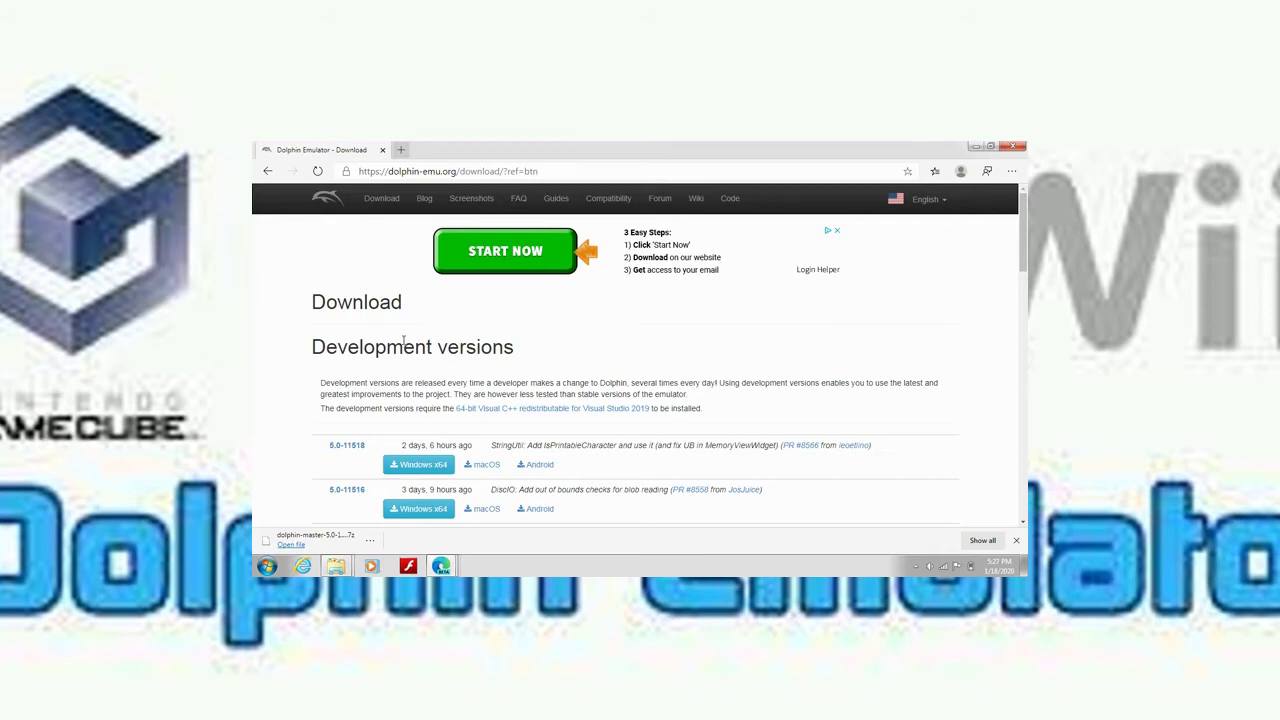
Look over the Dolphin development versions and show the downloaded dolphin-master-5.0-11518-x64.7z archive in its folder
scroll(403, 341, "down", 3)
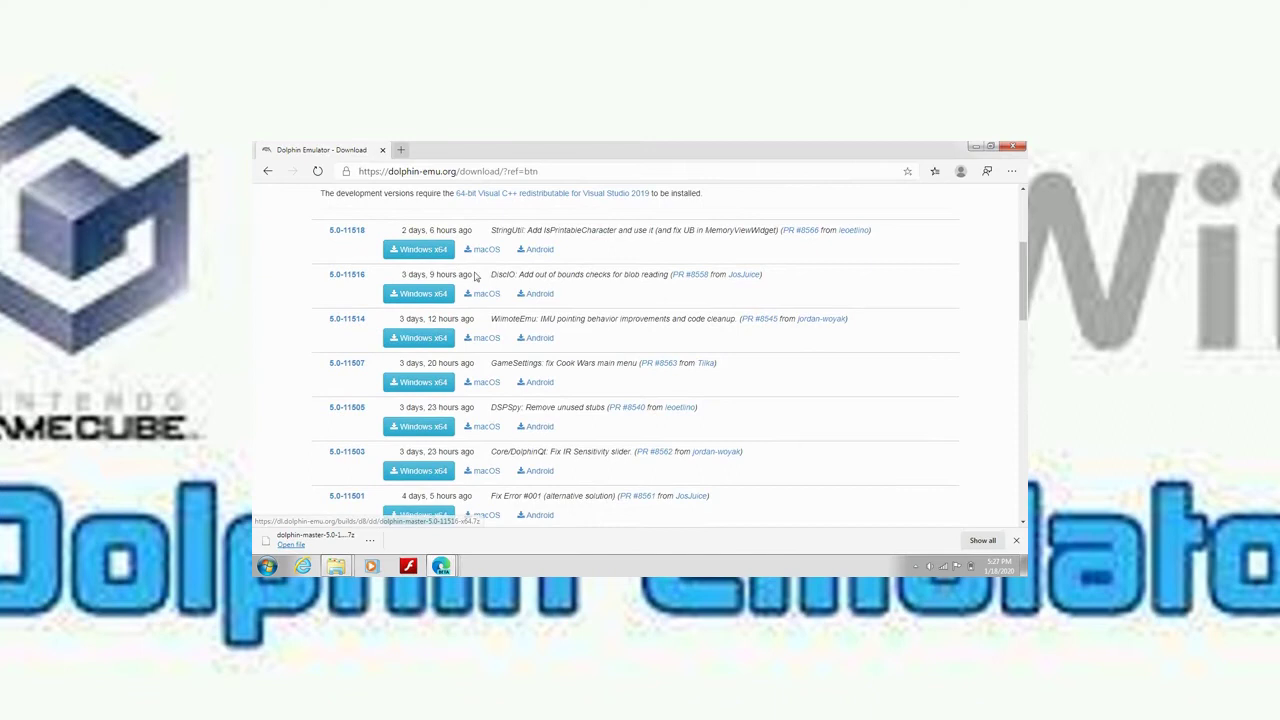
left_click_drag(347, 230, 419, 330)
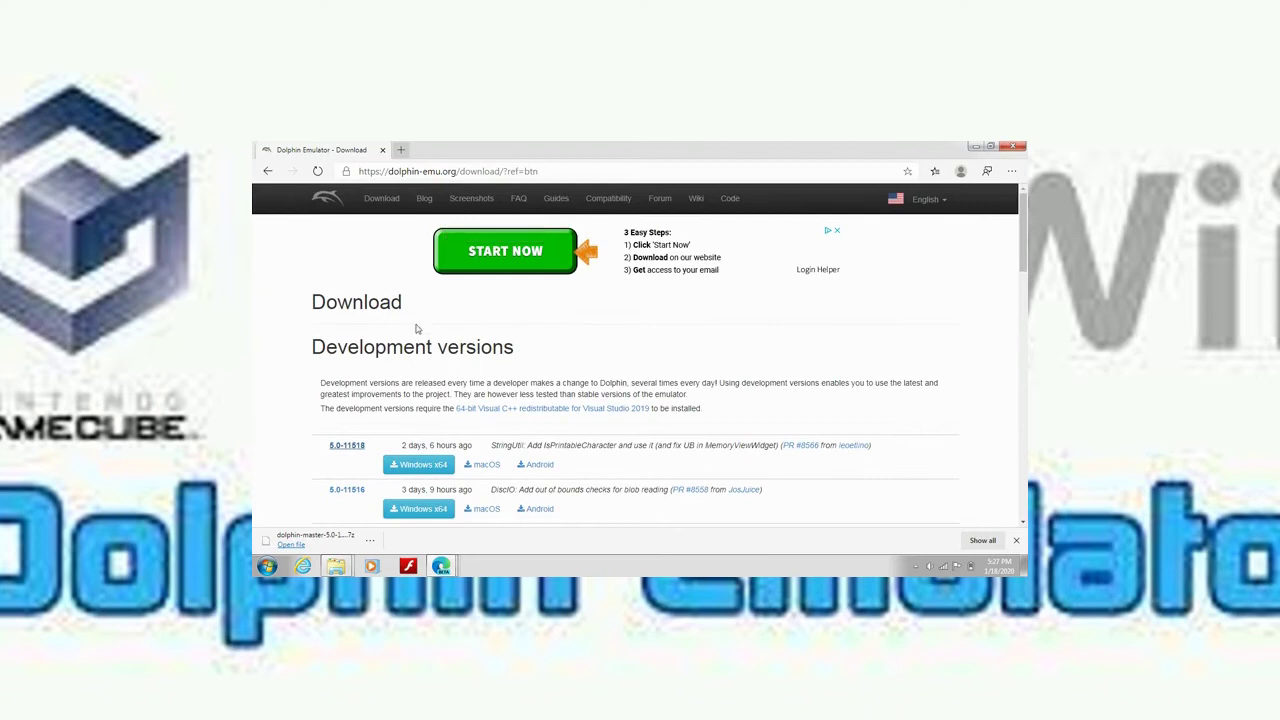
left_click(370, 541)
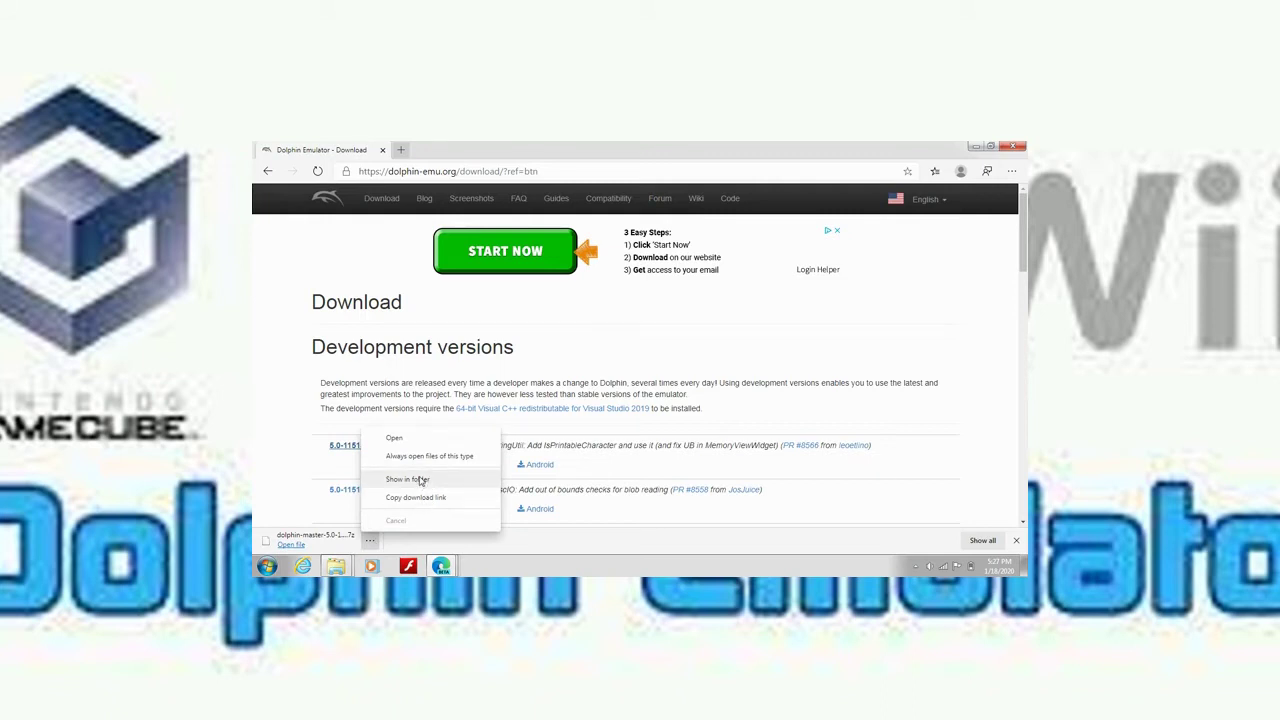
left_click(420, 480)
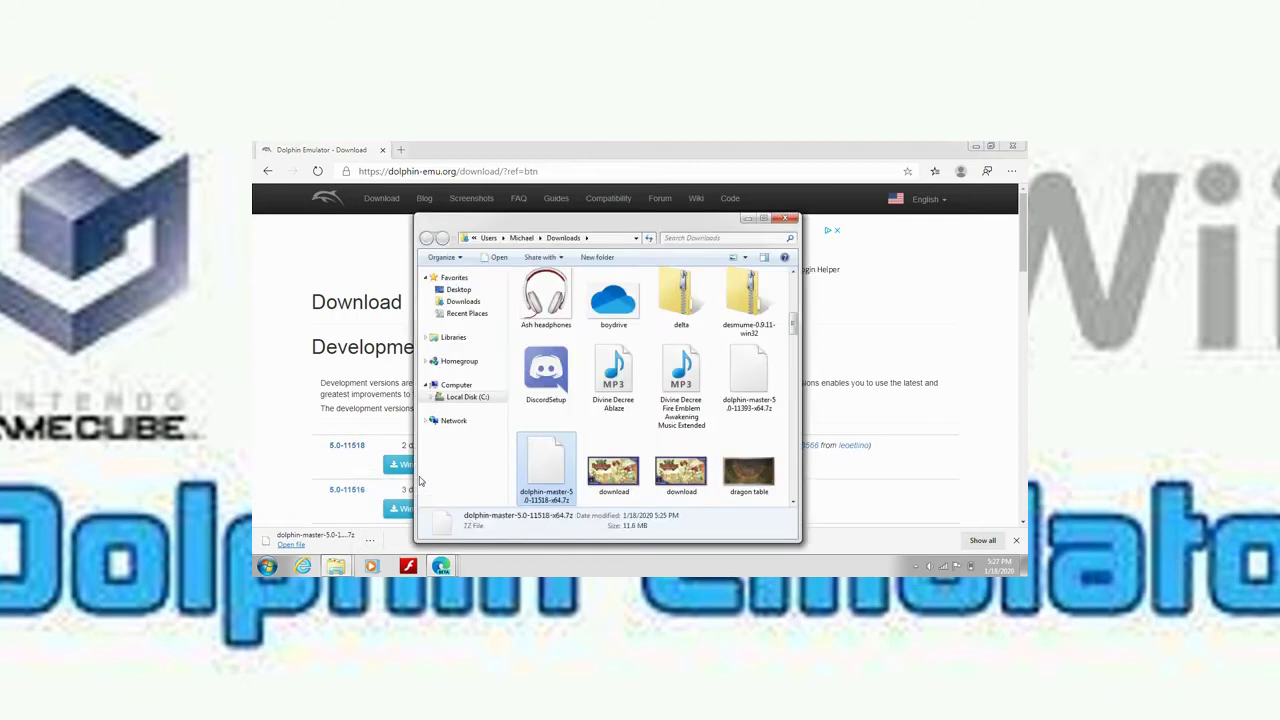
right_click(563, 488)
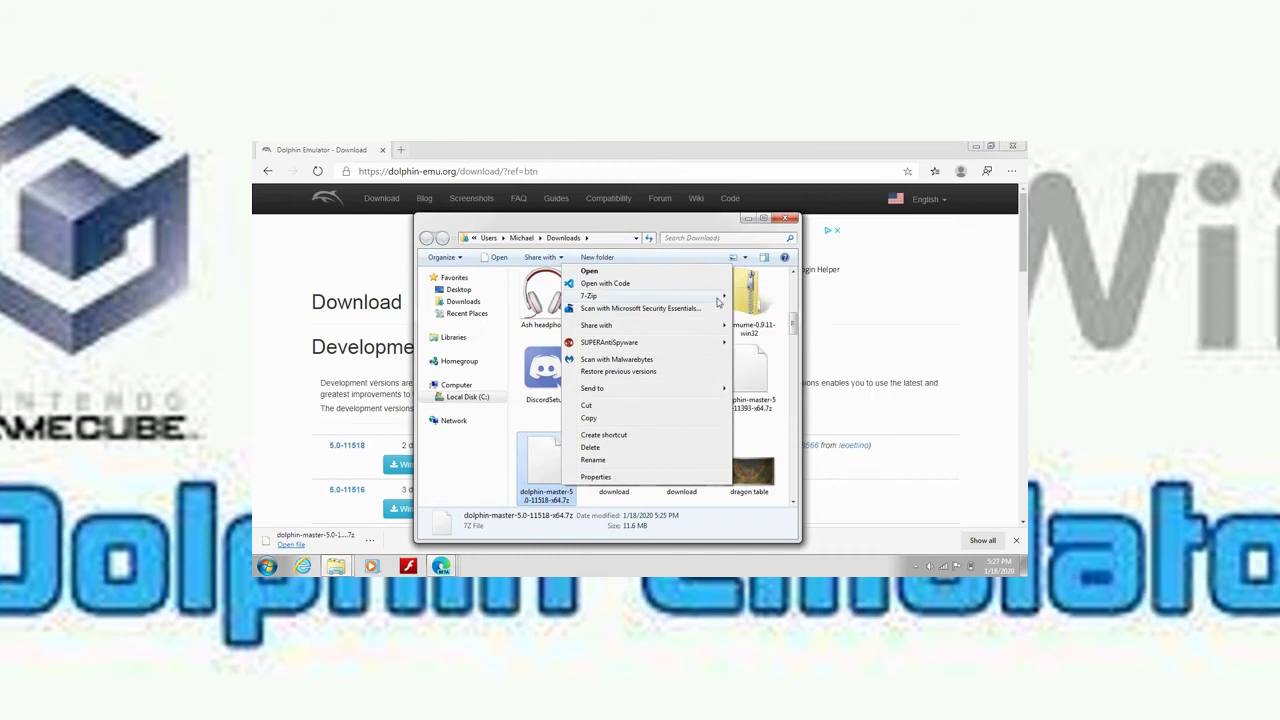
mouse_move(721, 301)
left_click(770, 317)
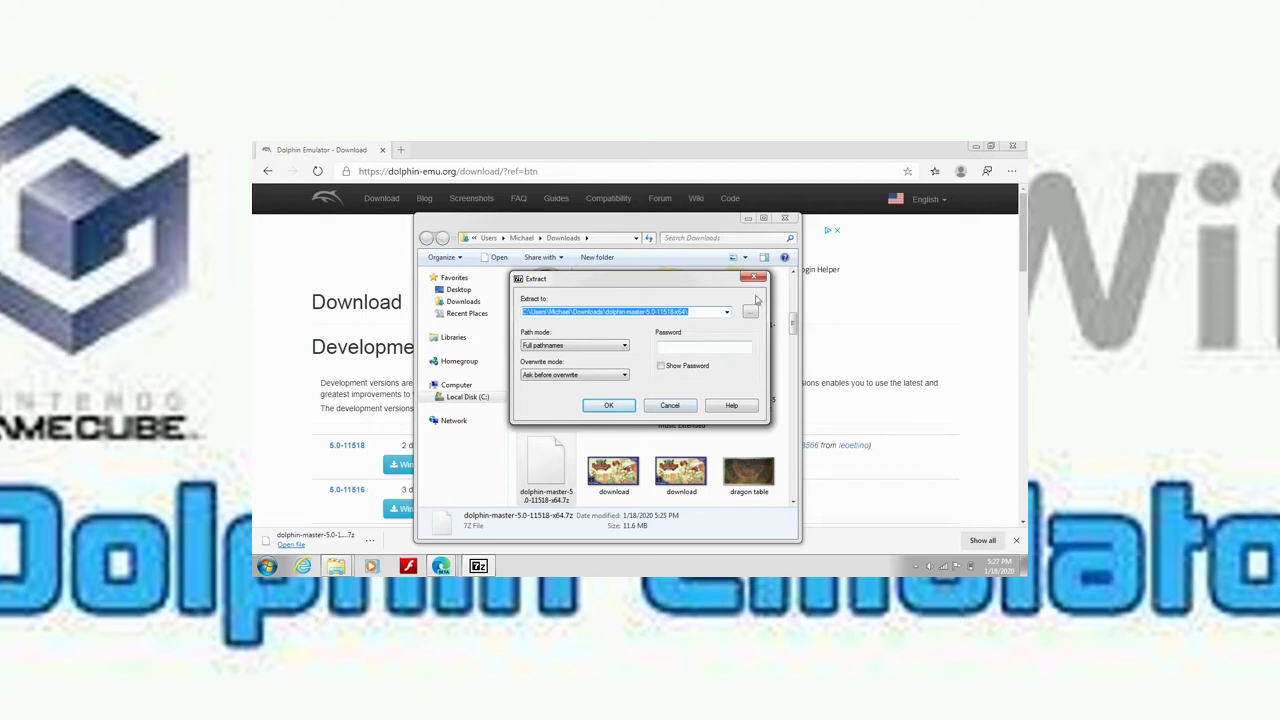
left_click(755, 279)
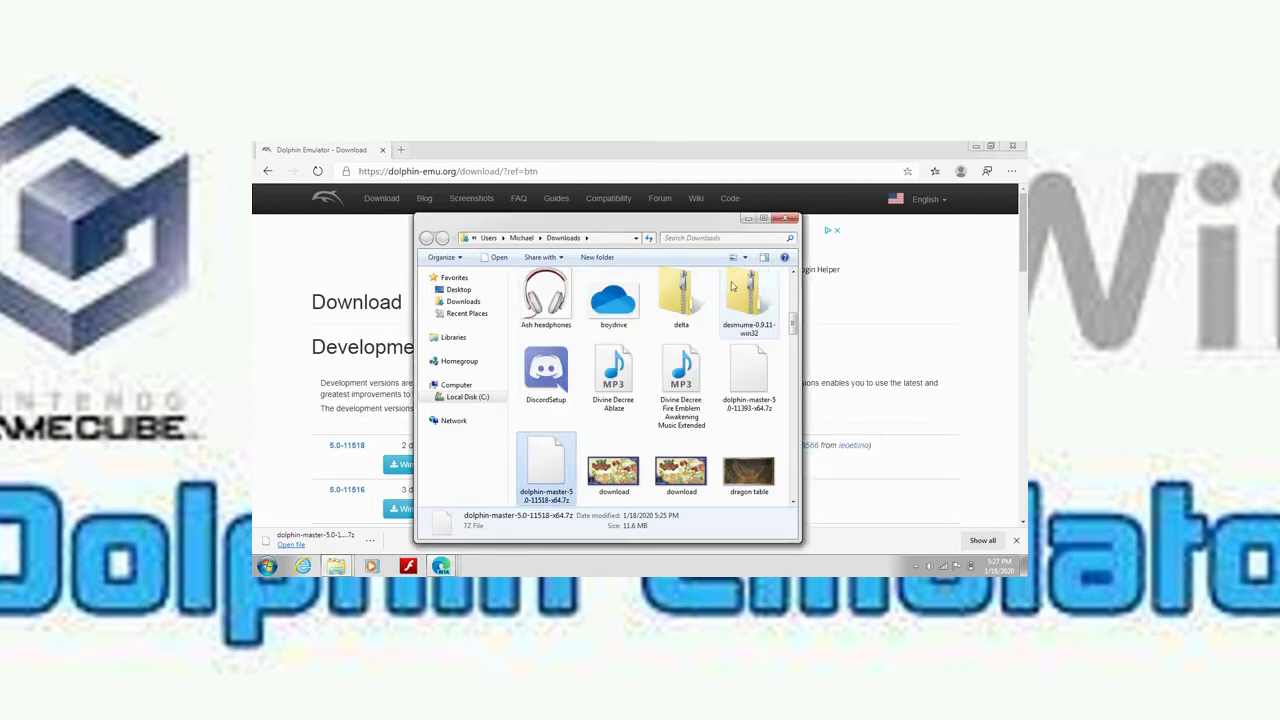
Launch Dolphin from the Dolphin-x64 folder inside the dolphin-master-5.0-11393-x64 folder on the desktop
left_click(463, 302)
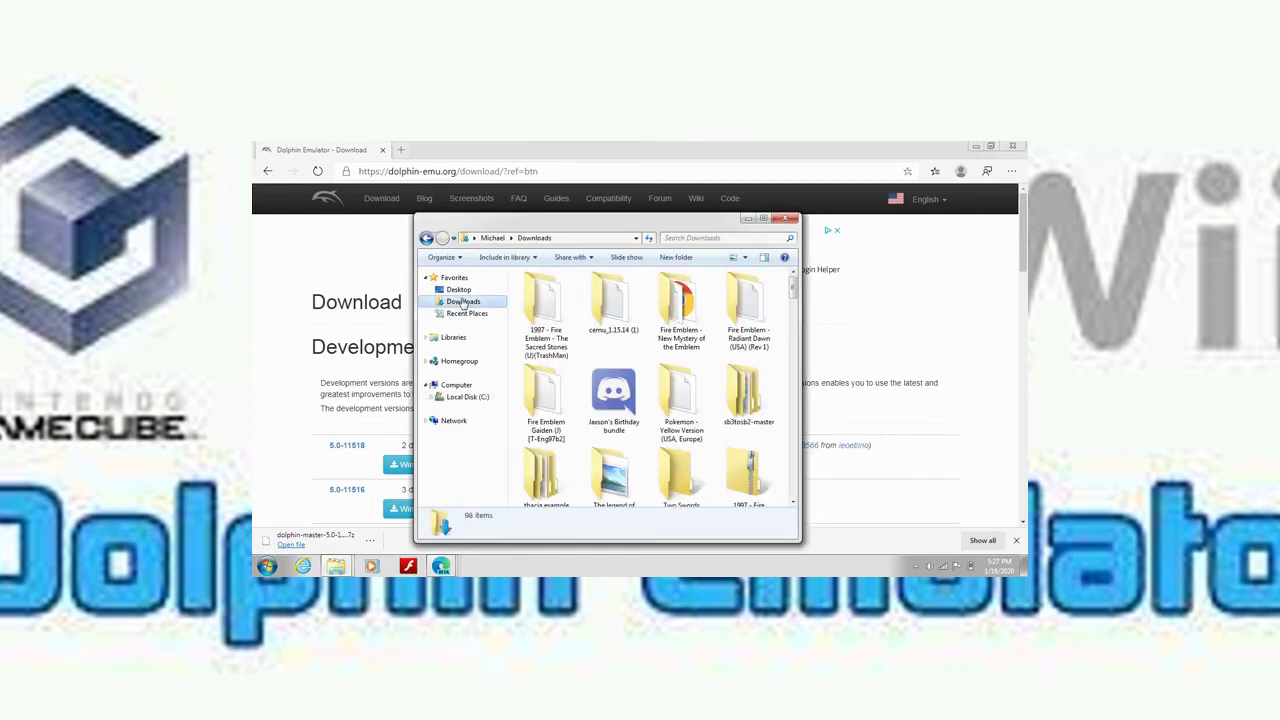
left_click(458, 289)
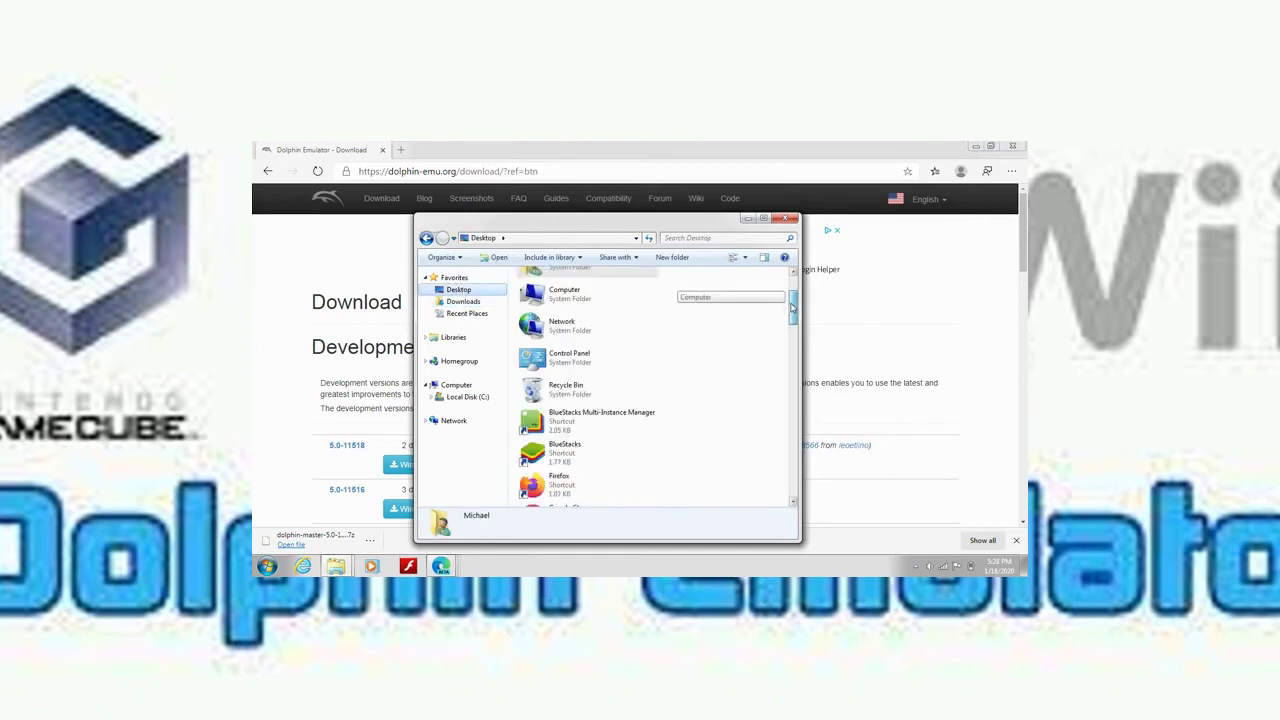
left_click_drag(793, 292, 777, 410)
double_click(631, 317)
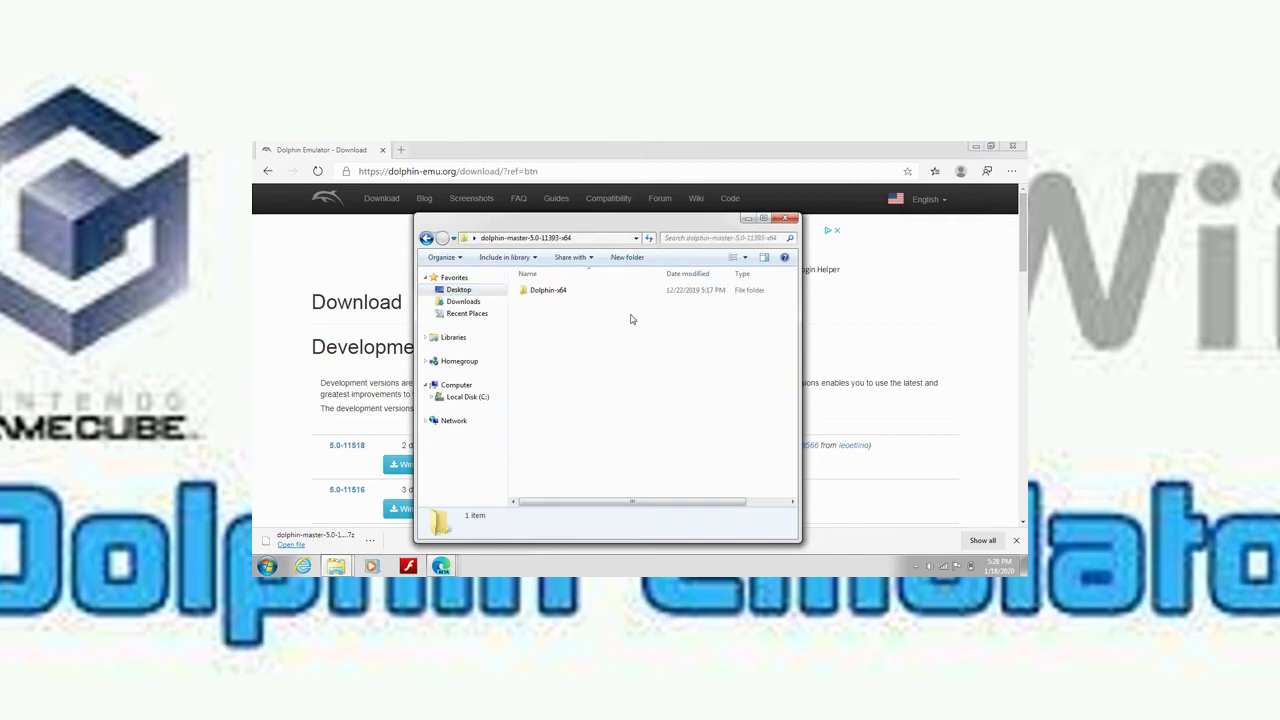
double_click(589, 294)
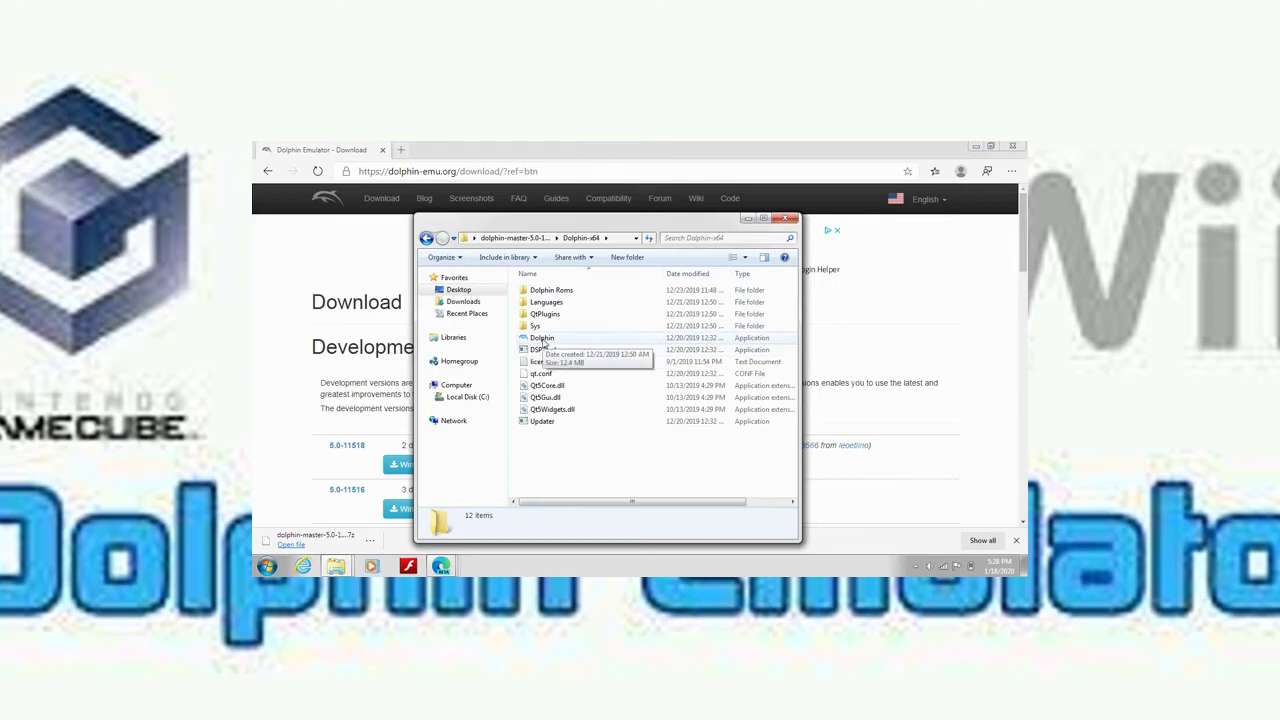
left_click(543, 341)
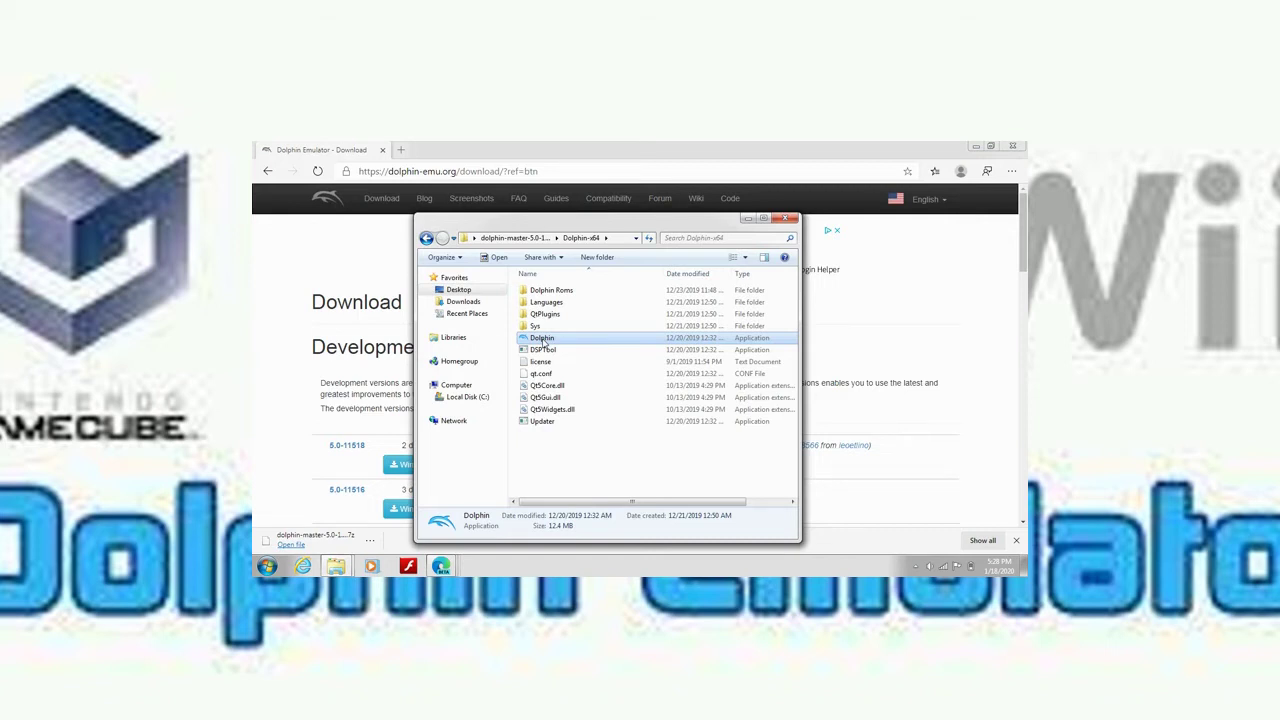
double_click(541, 338)
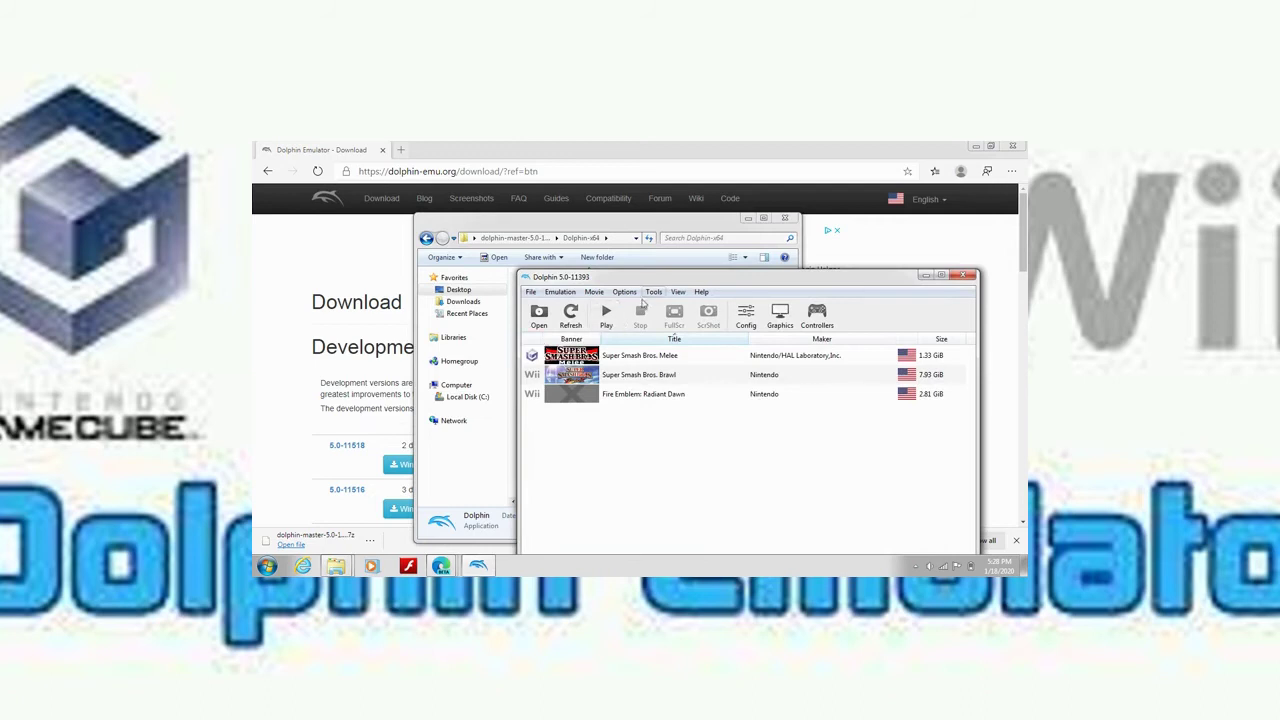
Review the General, GameCube, Advanced and Wii sections of the emulator's configuration settings, leaving them as they are
left_click_drag(664, 278, 537, 199)
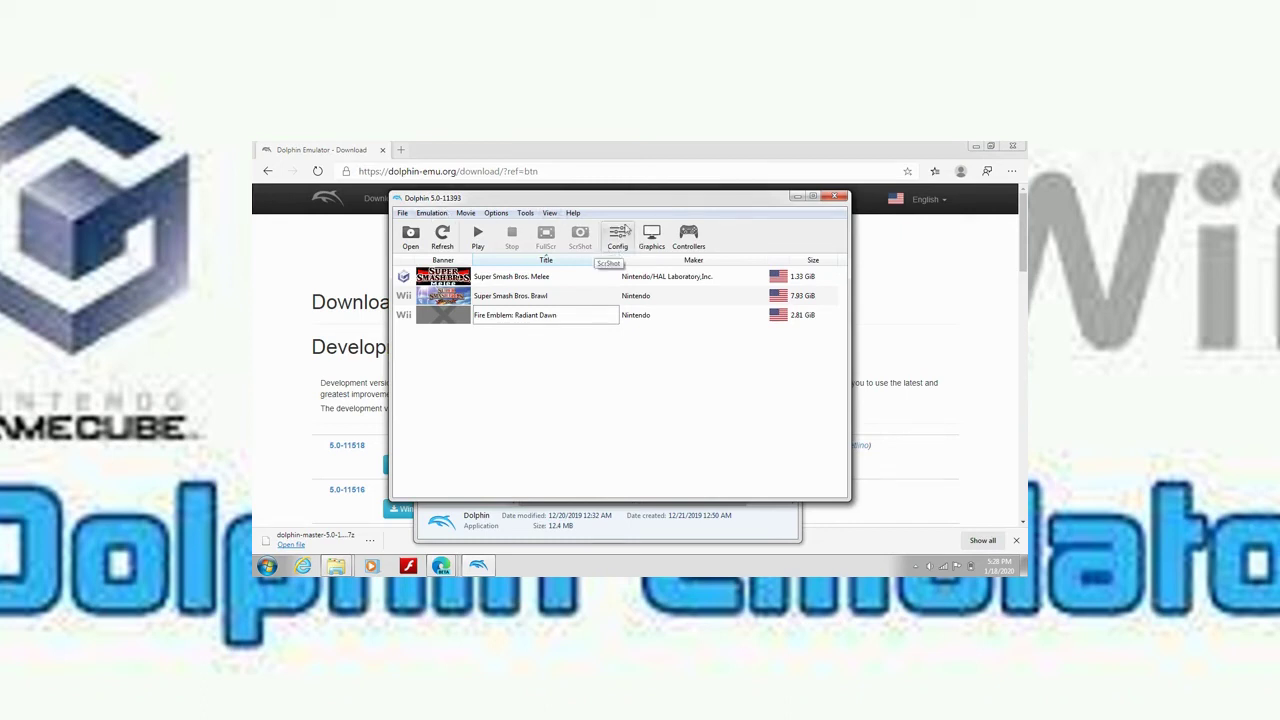
left_click(614, 246)
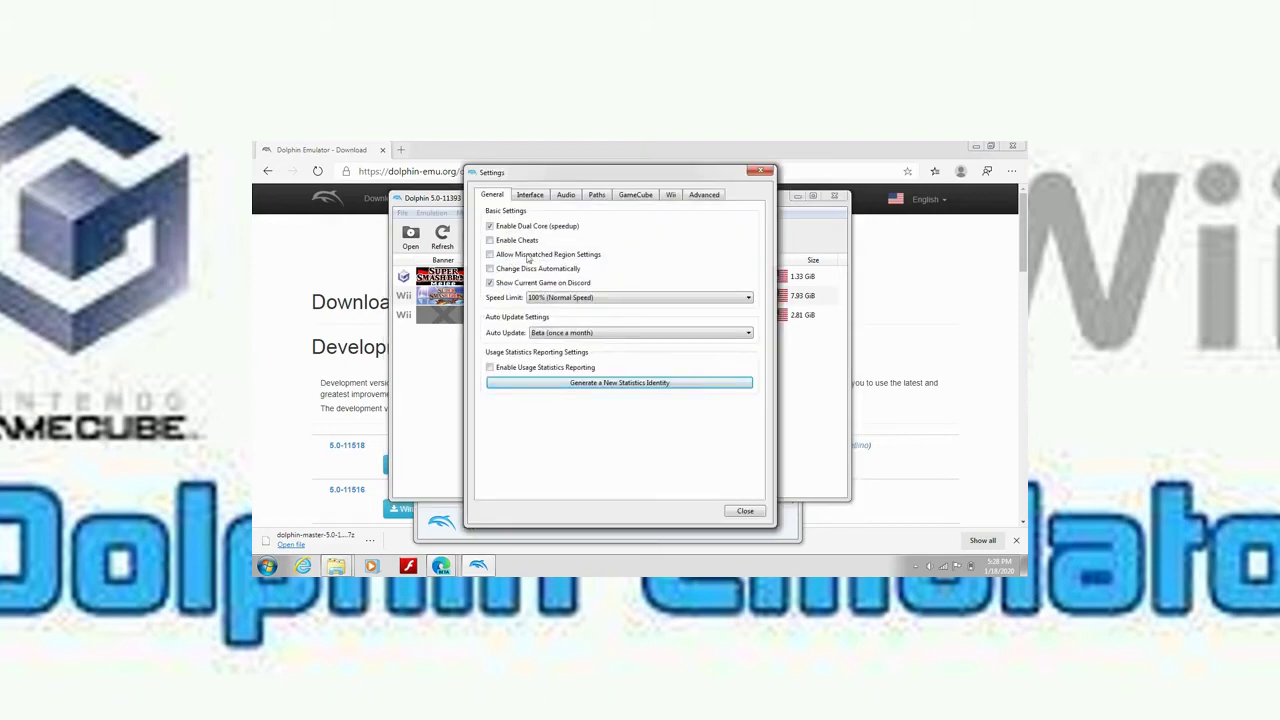
left_click(638, 197)
left_click(688, 197)
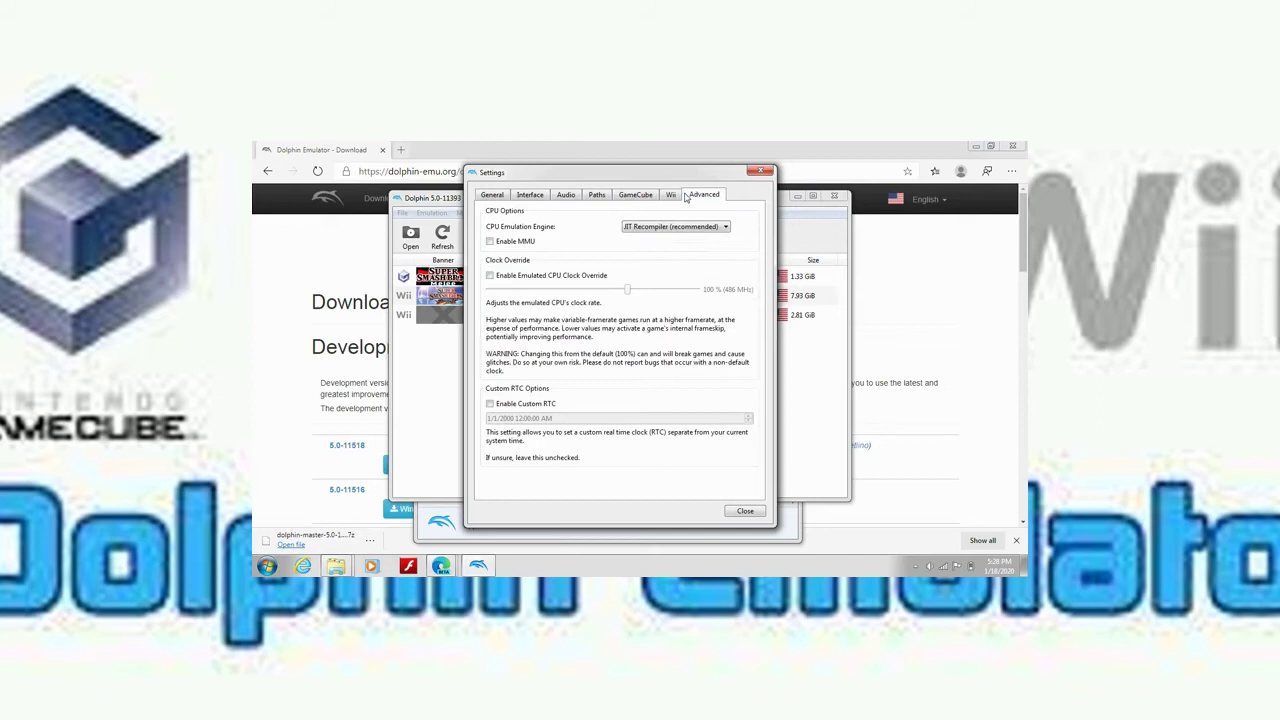
left_click(667, 198)
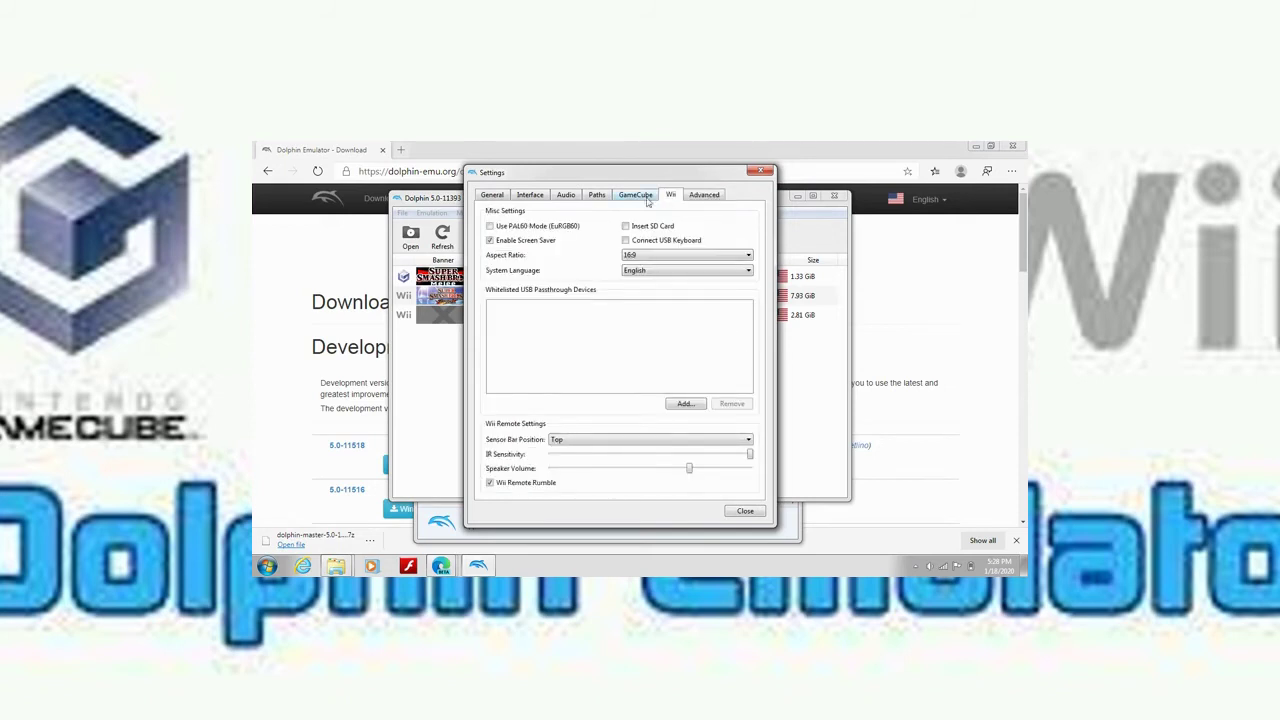
left_click(764, 177)
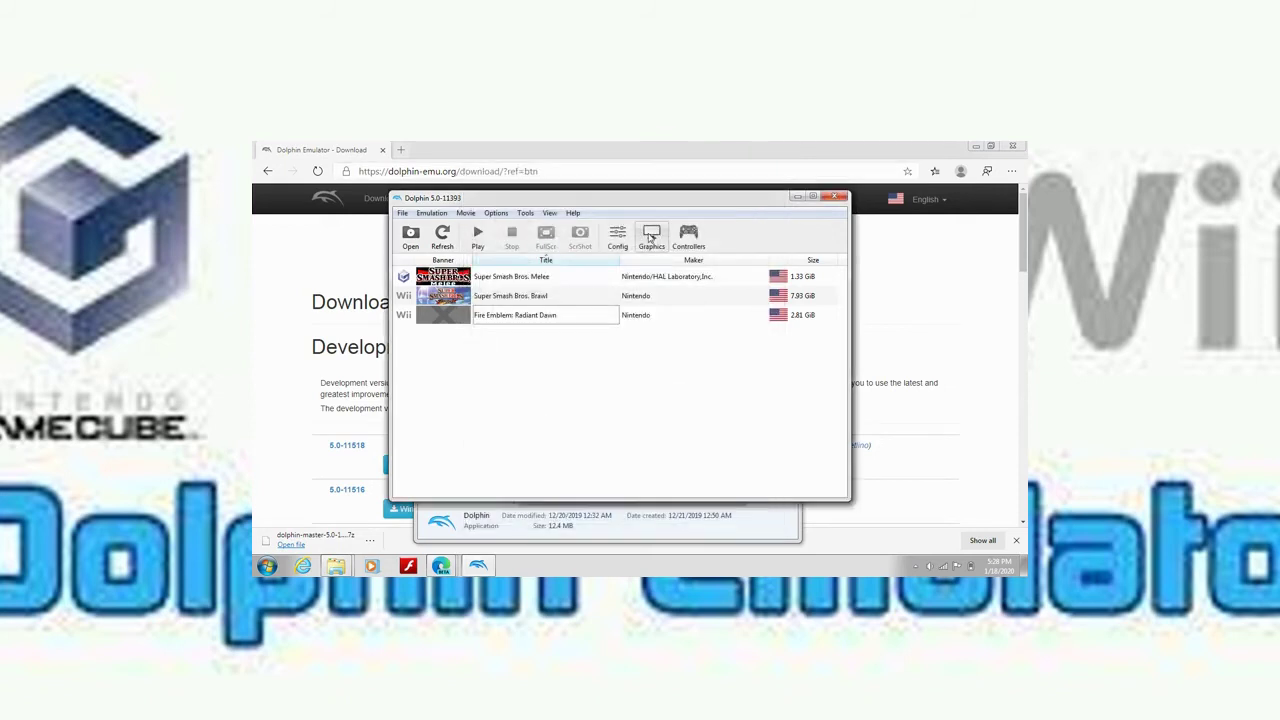
Examine the controller settings and the button mapping of the Standard Controller on GameCube Port 1
left_click(687, 236)
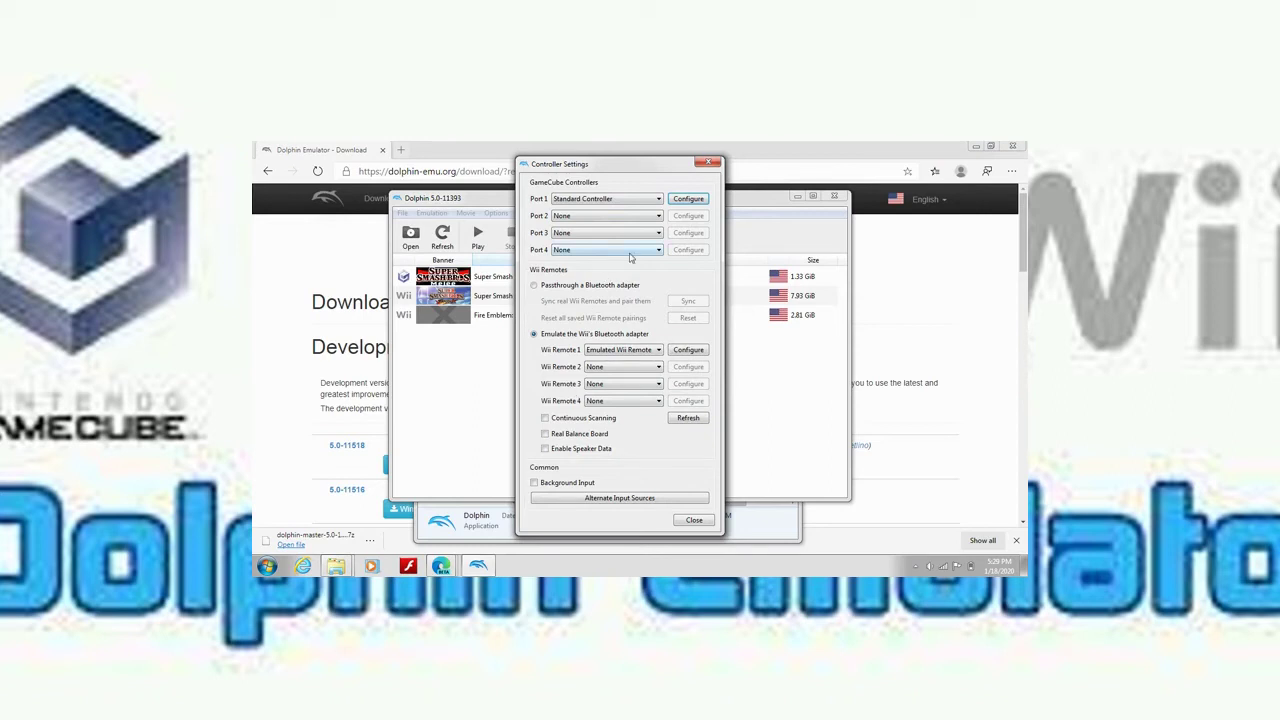
left_click(620, 205)
left_click(616, 205)
left_click(680, 203)
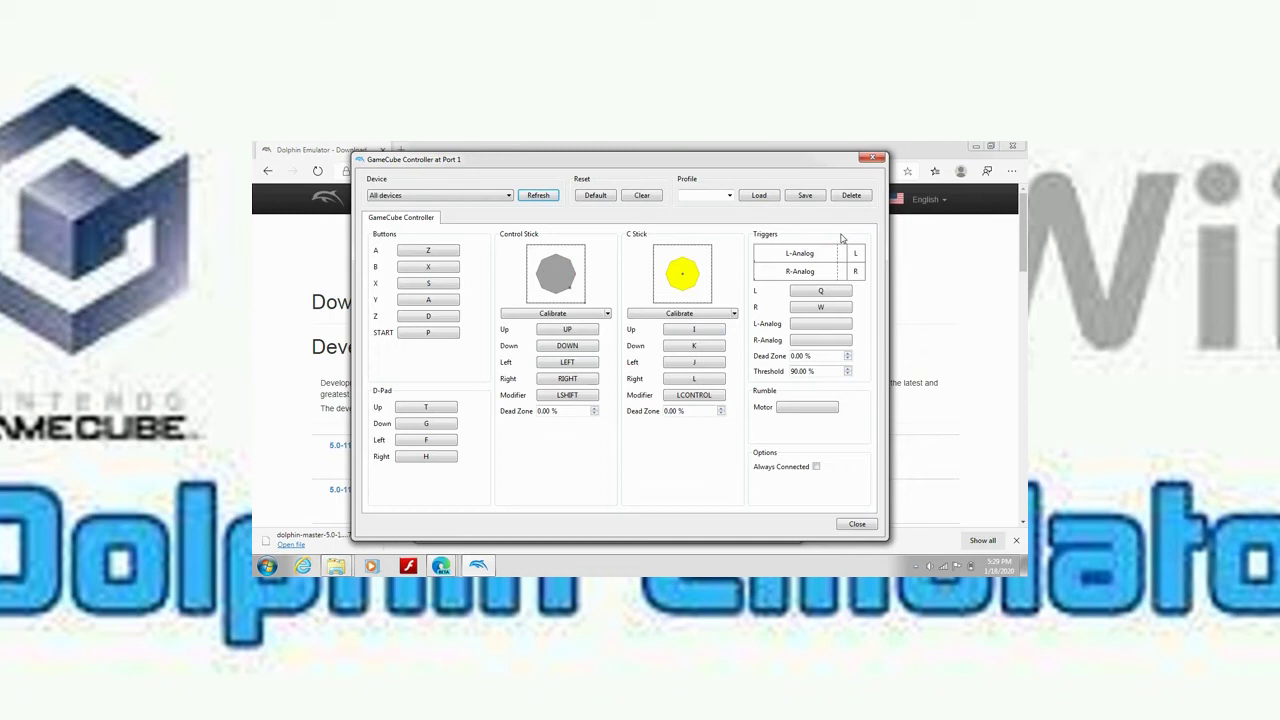
left_click(872, 159)
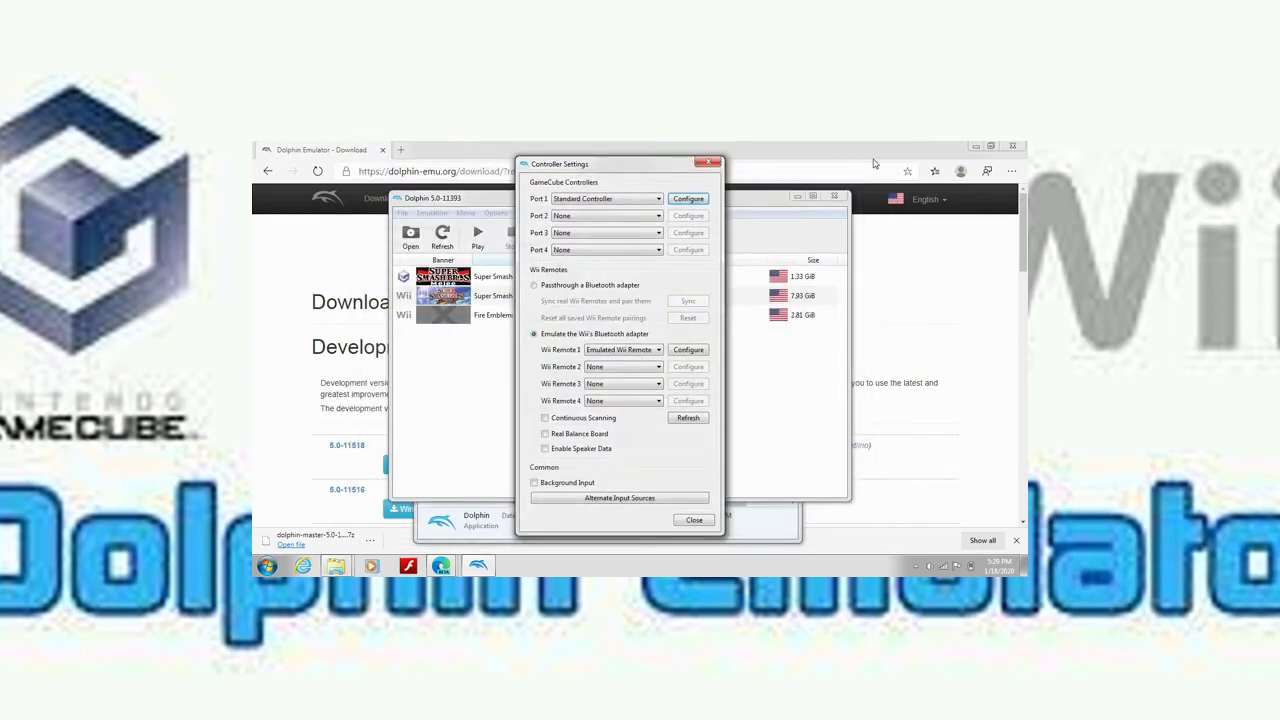
left_click(708, 163)
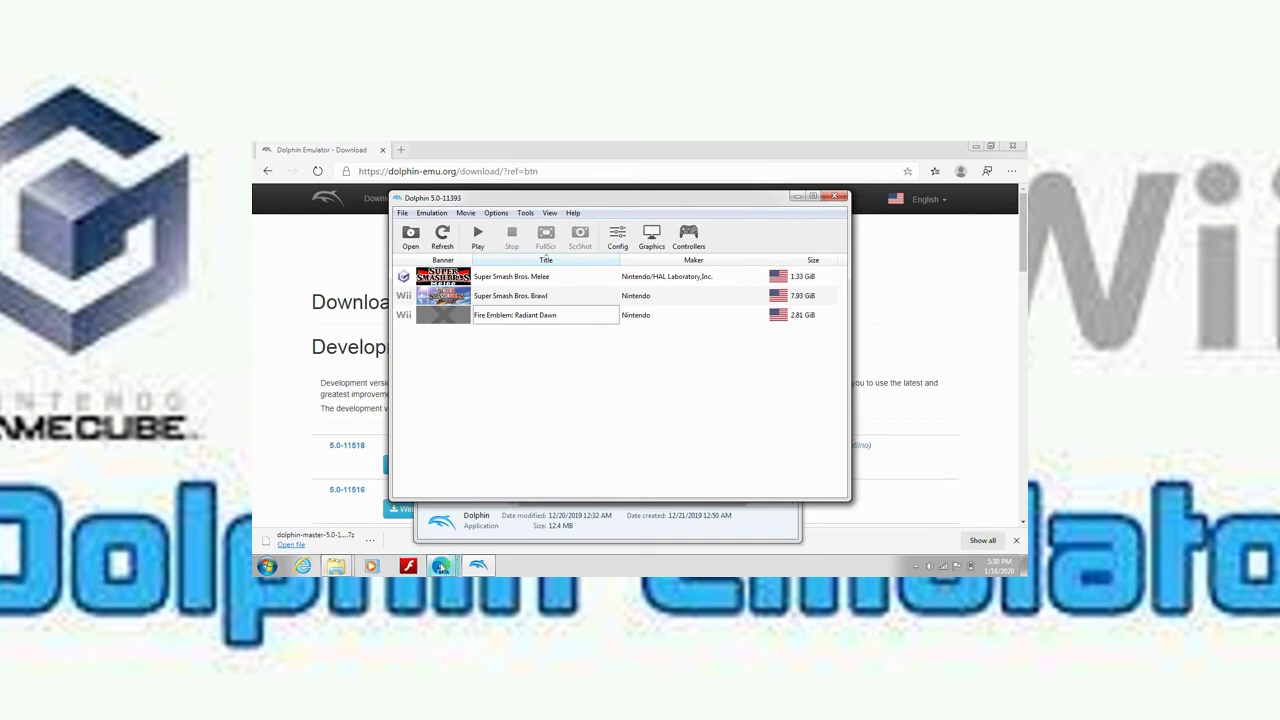
Examine the game disc images stored in the Dolphin Roms folder within Dolphin-x64
mouse_move(455, 566)
mouse_move(336, 566)
left_click(462, 490)
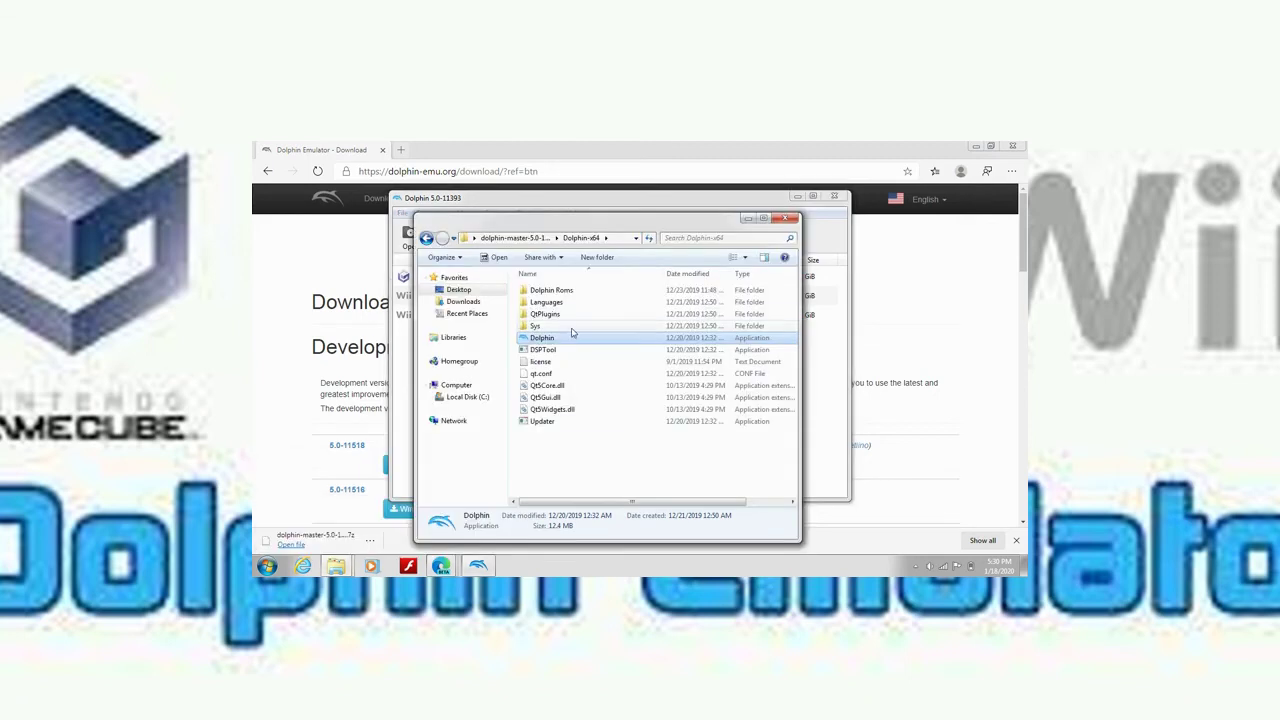
double_click(575, 292)
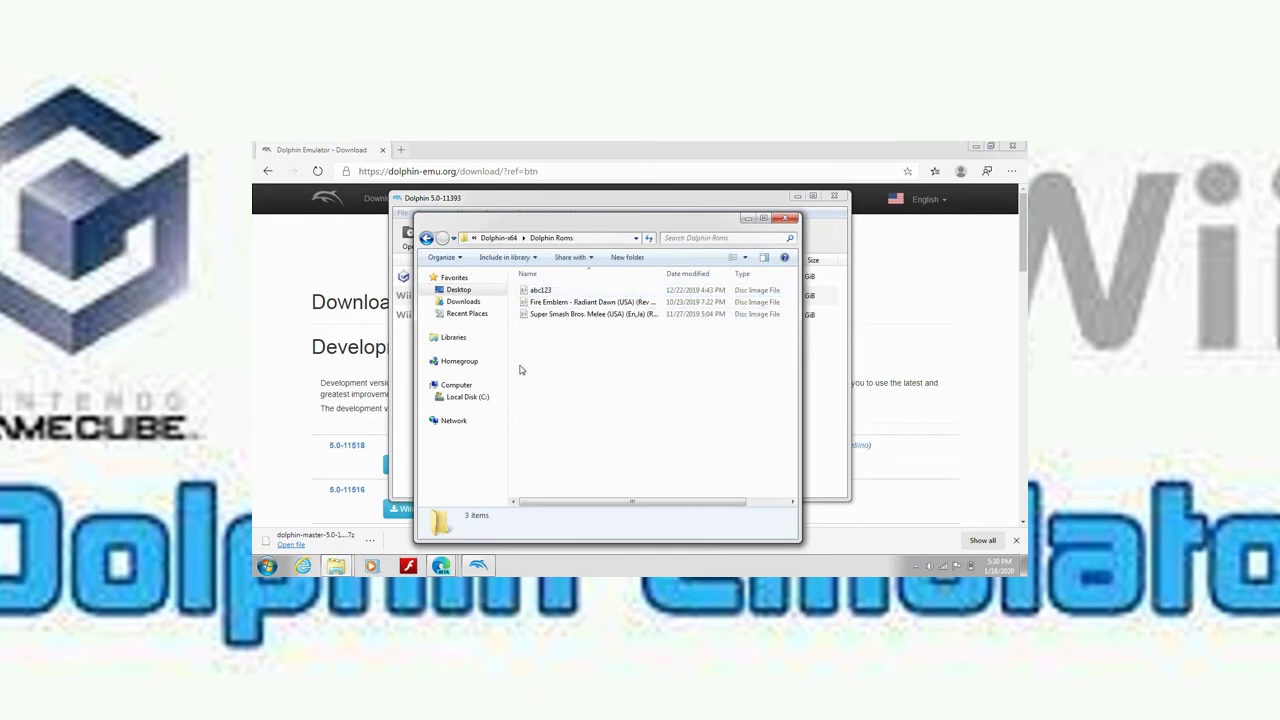
left_click_drag(519, 367, 652, 284)
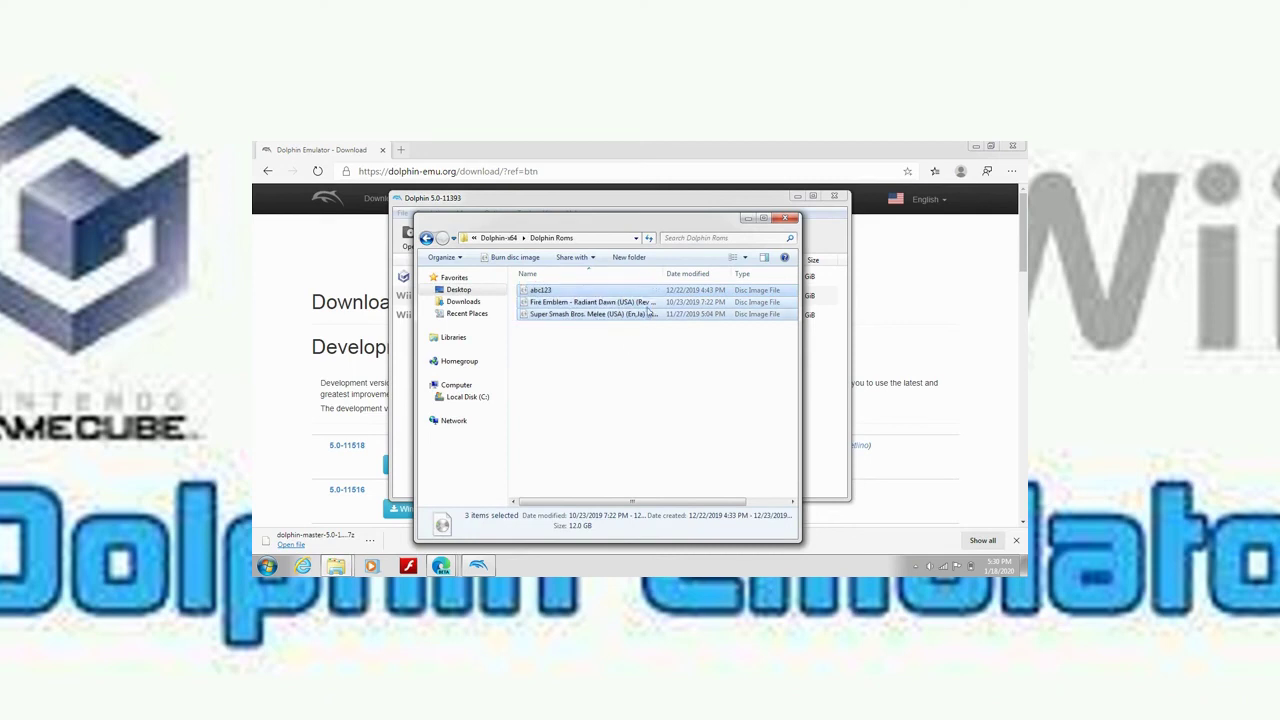
left_click(775, 317)
left_click(754, 291)
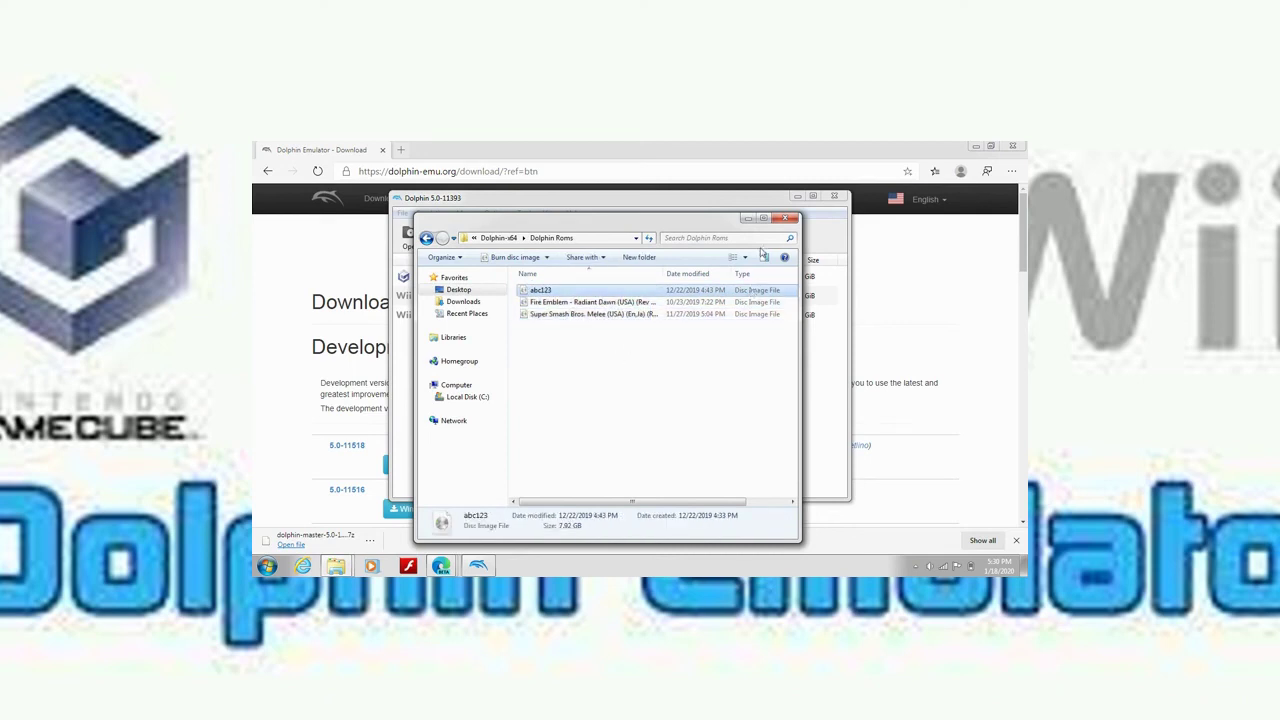
key("Escape")
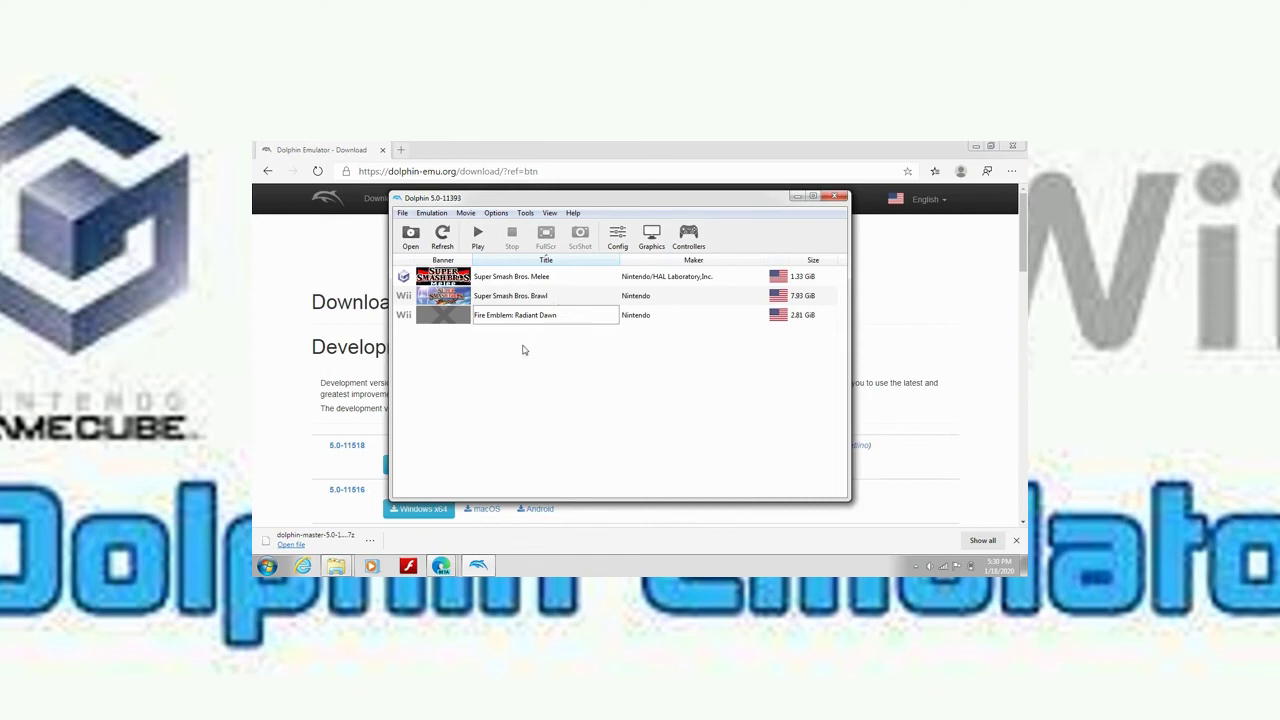
Start the game Fire Emblem: Radiant Dawn from the game list
double_click(469, 318)
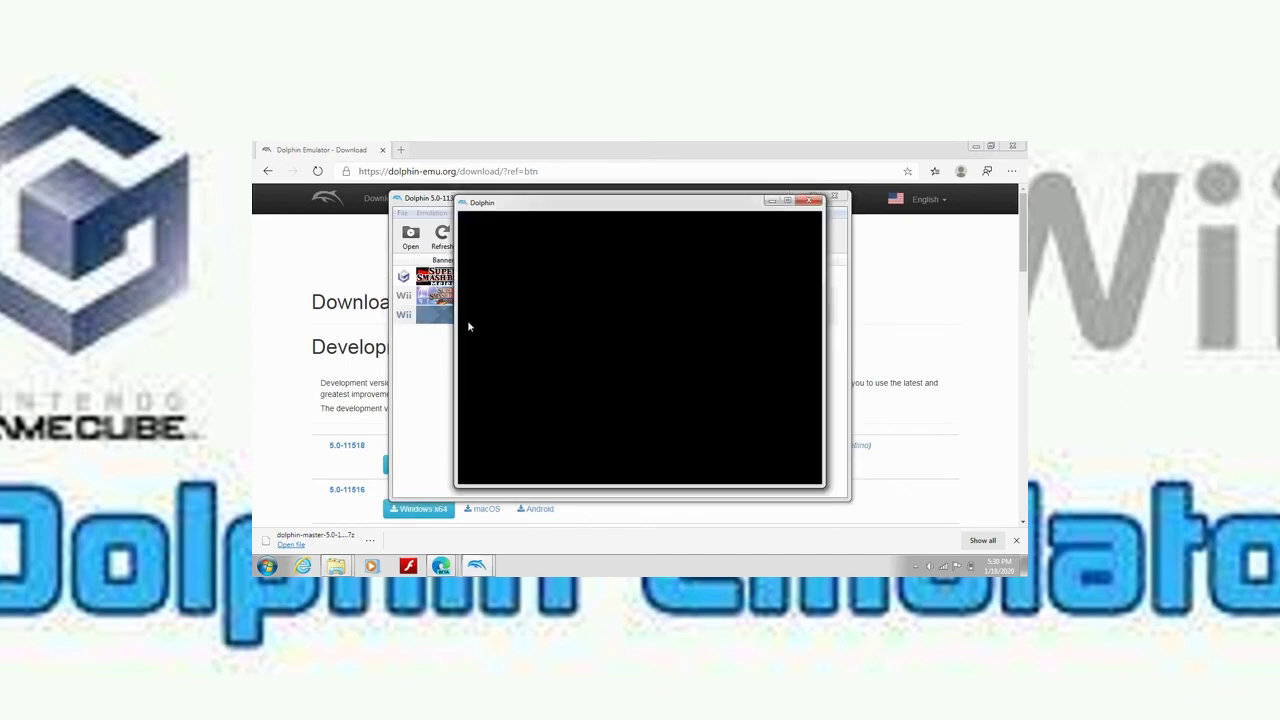